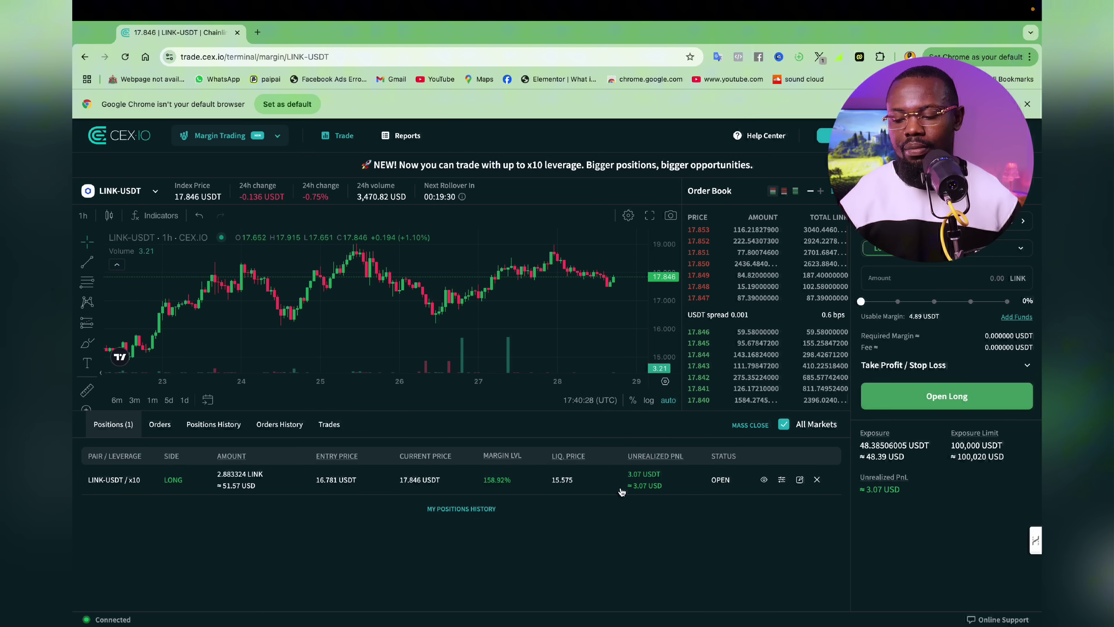
- Close 100% of the existing LINK-USDT long at market price via the Market Close dialog
{"action": "scroll", "coordinate": [623, 486], "scroll_direction": "up", "scroll_amount": 5}
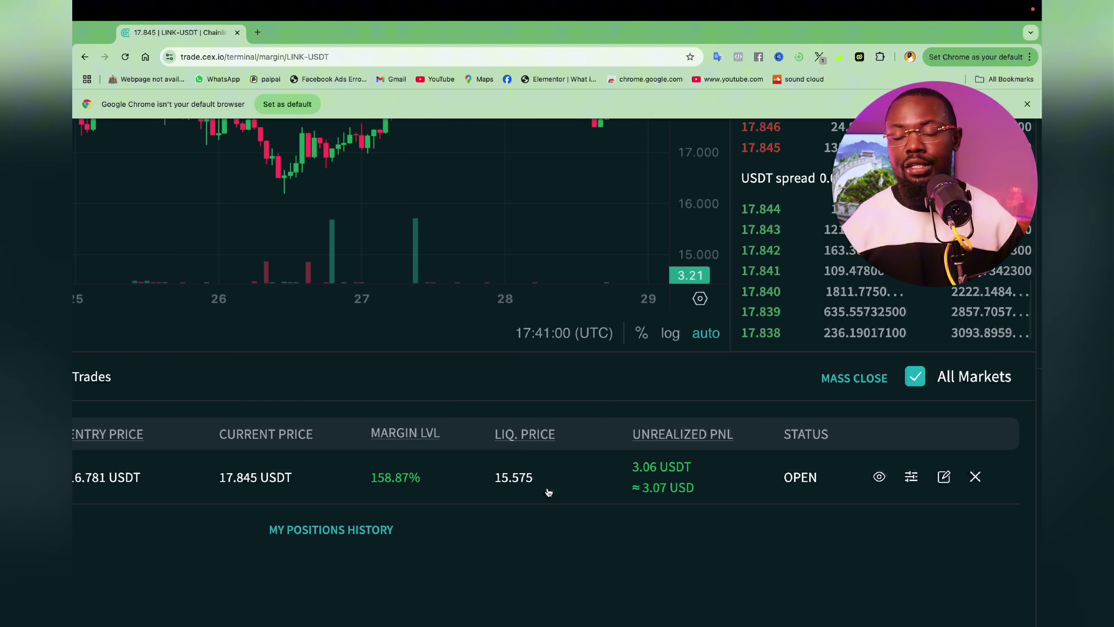
{"action": "key", "text": "ctrl+minus"}
{"action": "key", "text": "ctrl+minus"}
{"action": "key", "text": "ctrl+minus"}
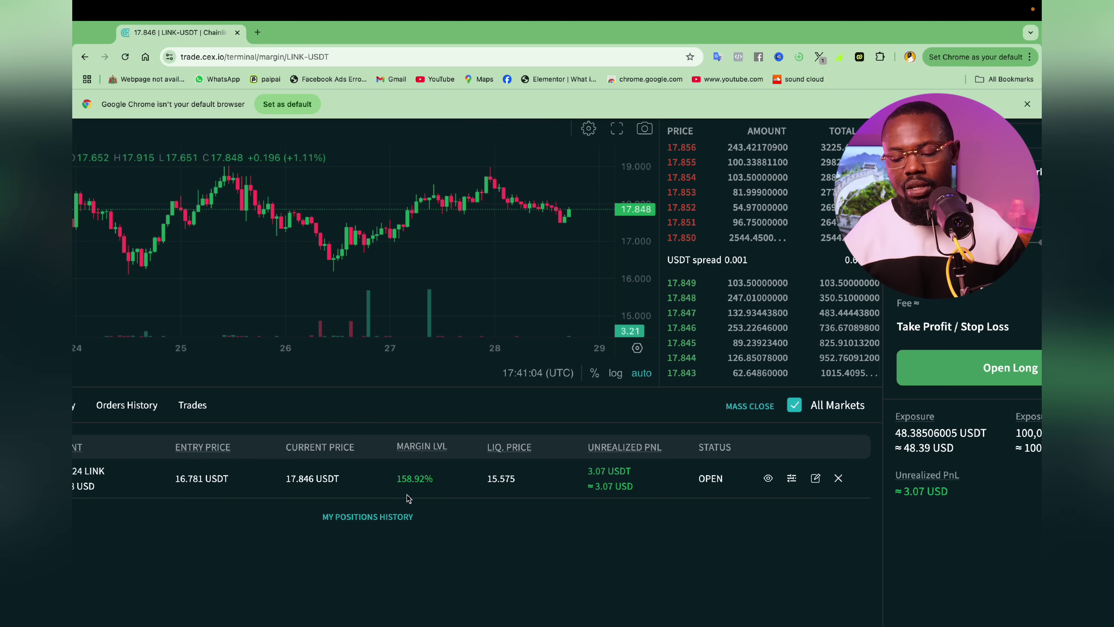
{"action": "key", "text": "ctrl+minus"}
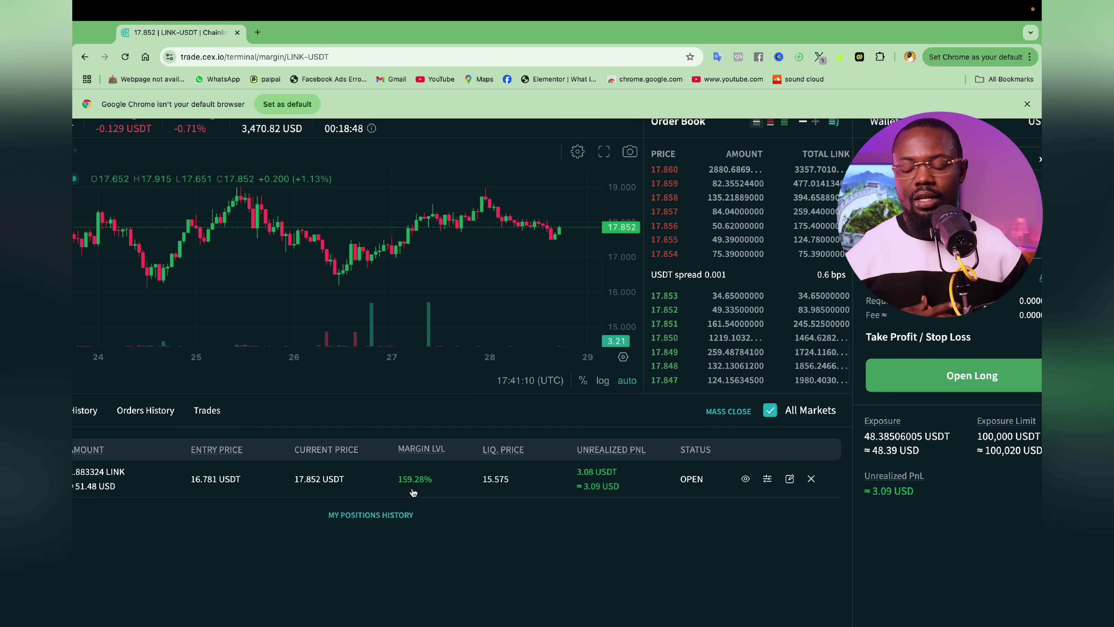
{"action": "key", "text": "super+minus"}
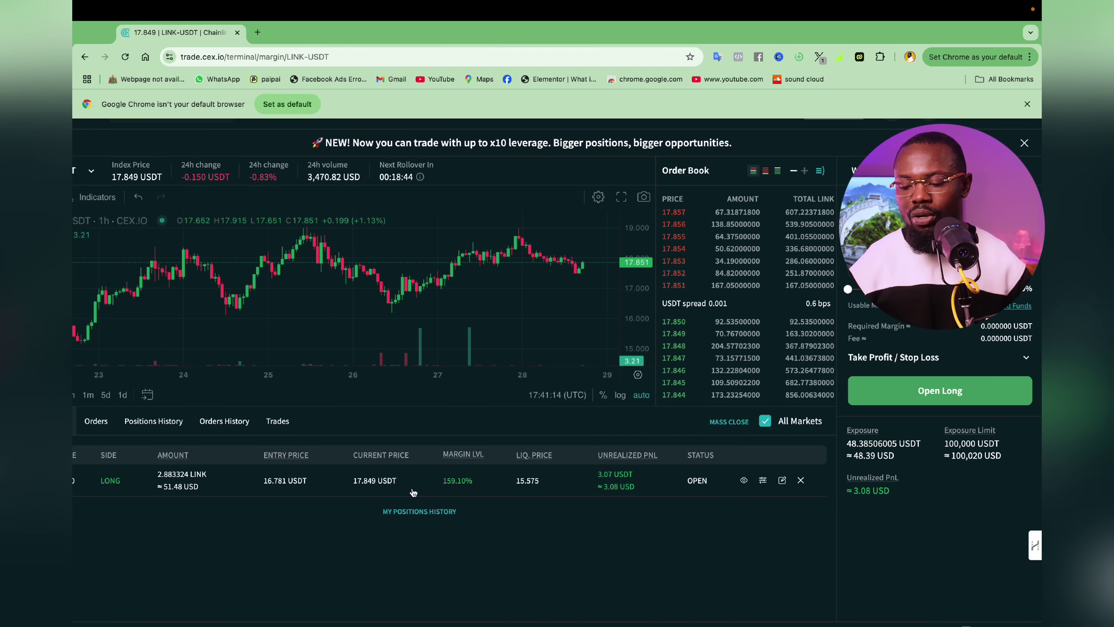
{"action": "key", "text": "super+minus"}
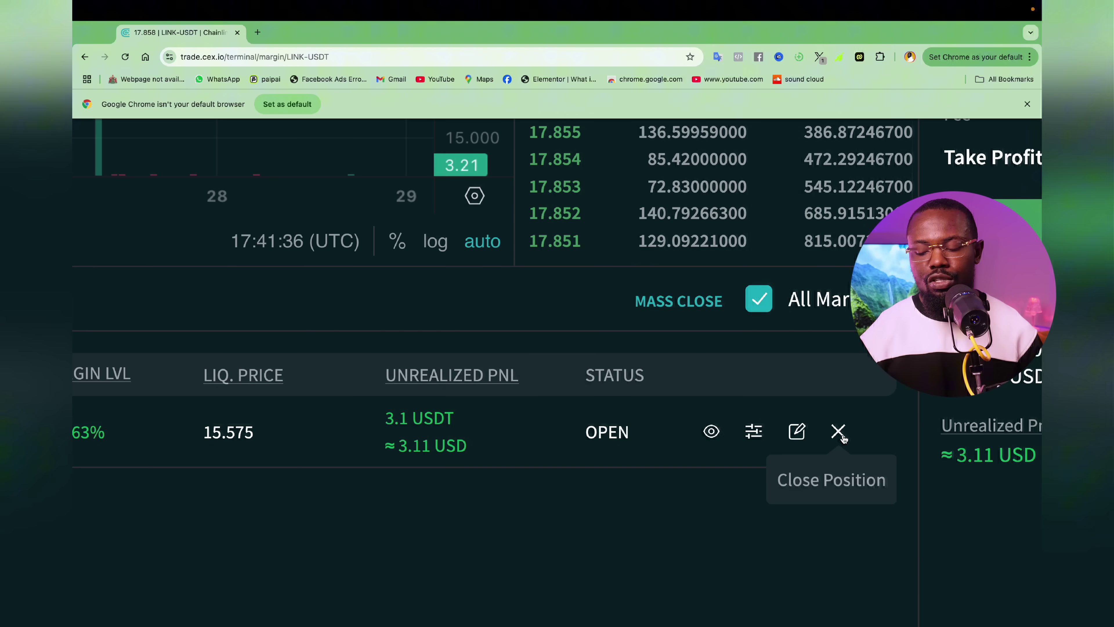
{"action": "left_click", "coordinate": [839, 435]}
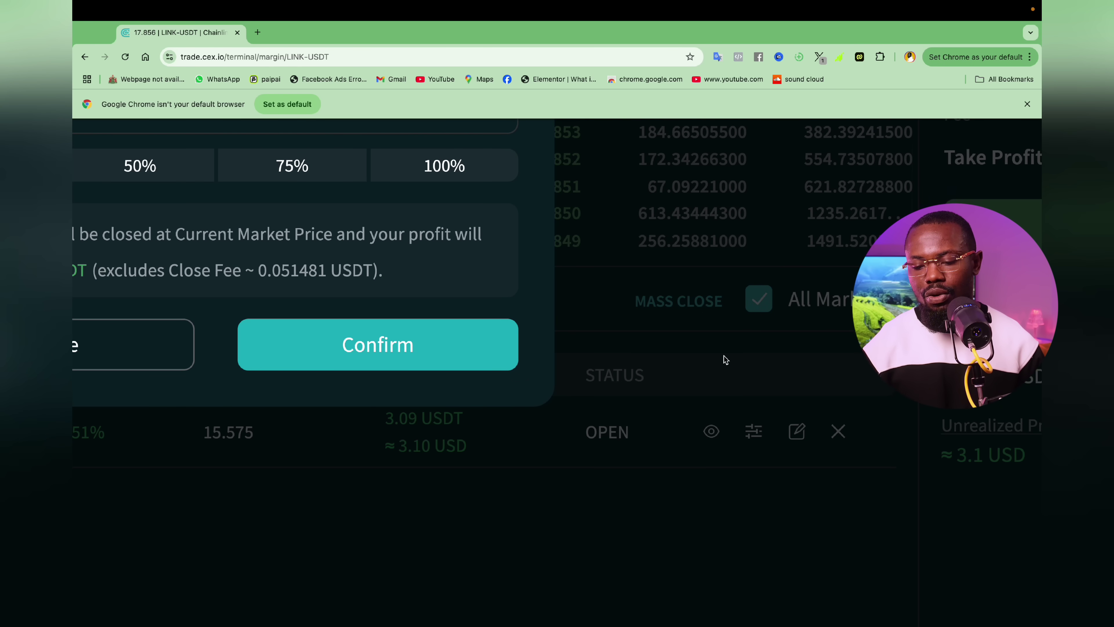
{"action": "left_click", "coordinate": [734, 500]}
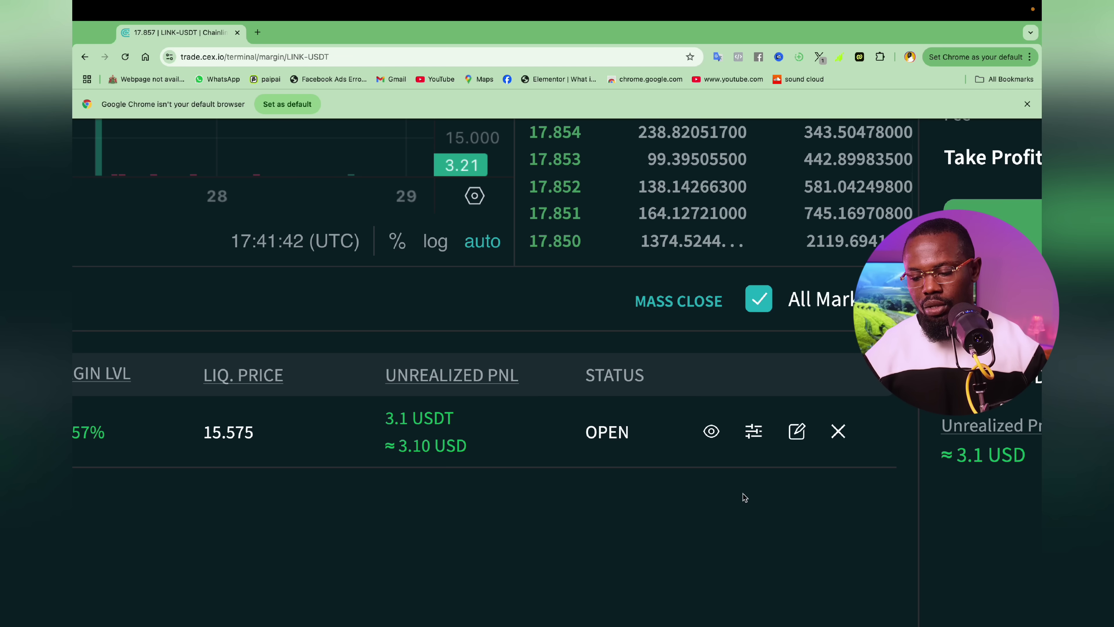
{"action": "scroll", "coordinate": [743, 494], "scroll_direction": "down", "scroll_amount": 5}
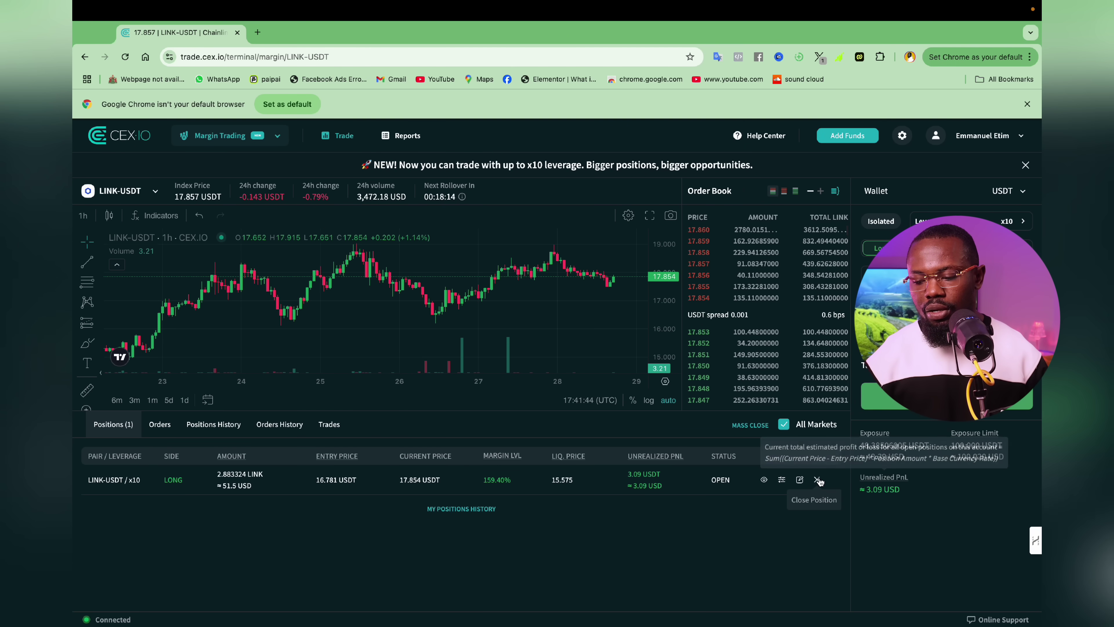
{"action": "left_click", "coordinate": [818, 480]}
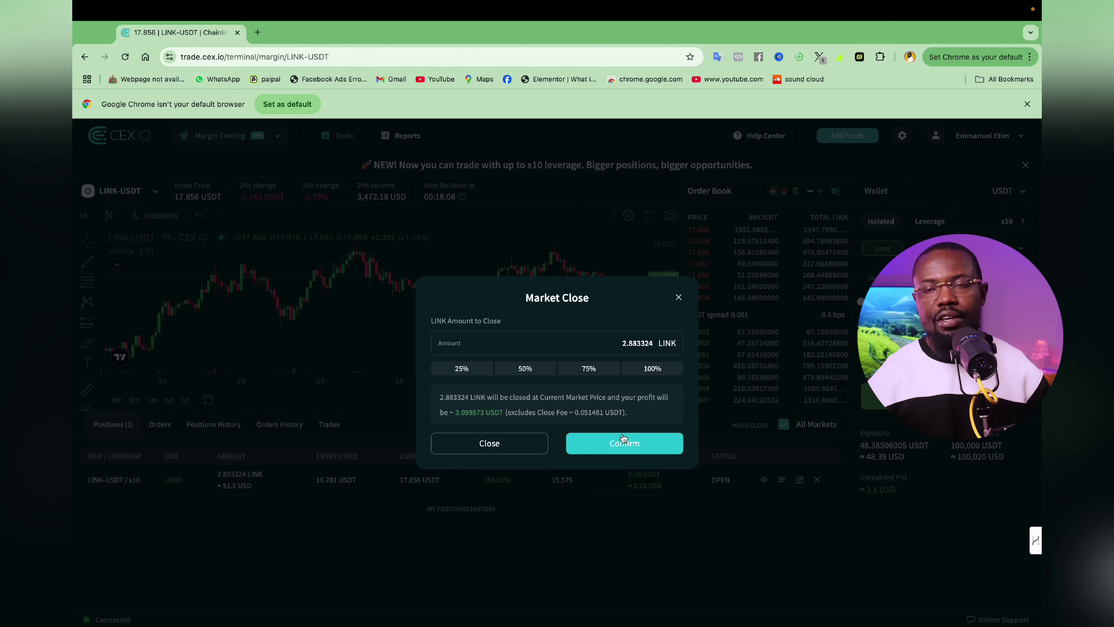
{"action": "left_click", "coordinate": [656, 368]}
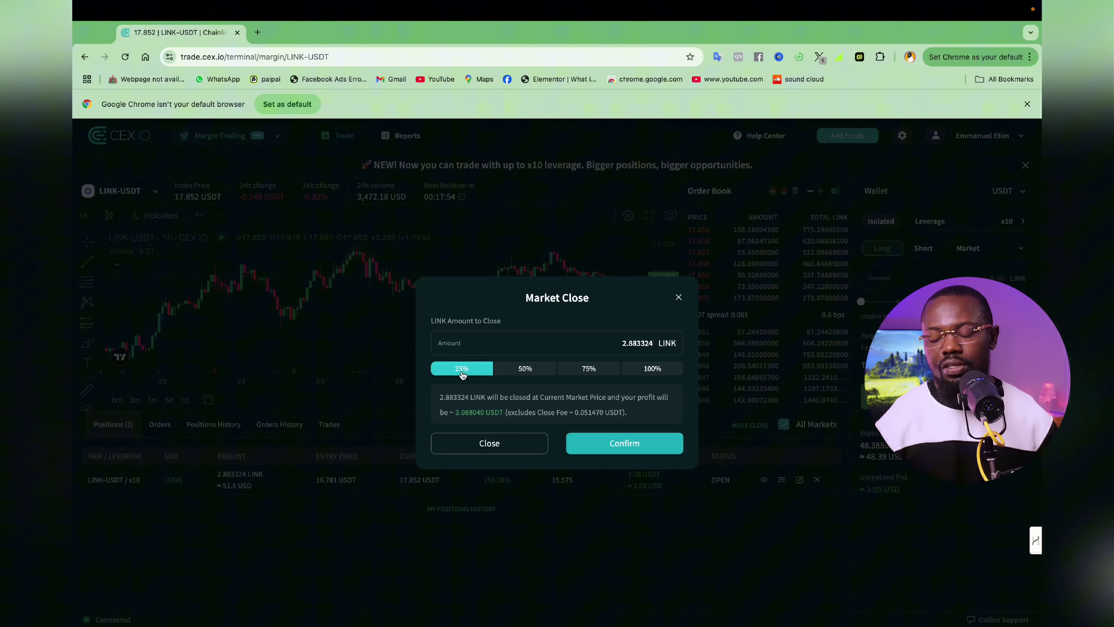
{"action": "left_click", "coordinate": [660, 371]}
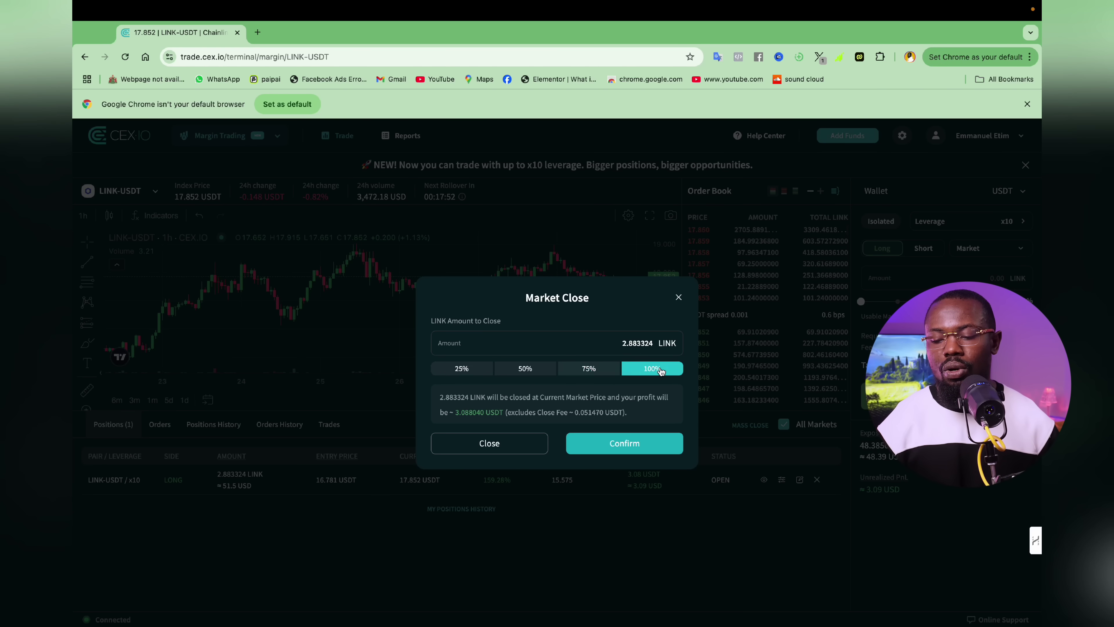
{"action": "left_click", "coordinate": [637, 445]}
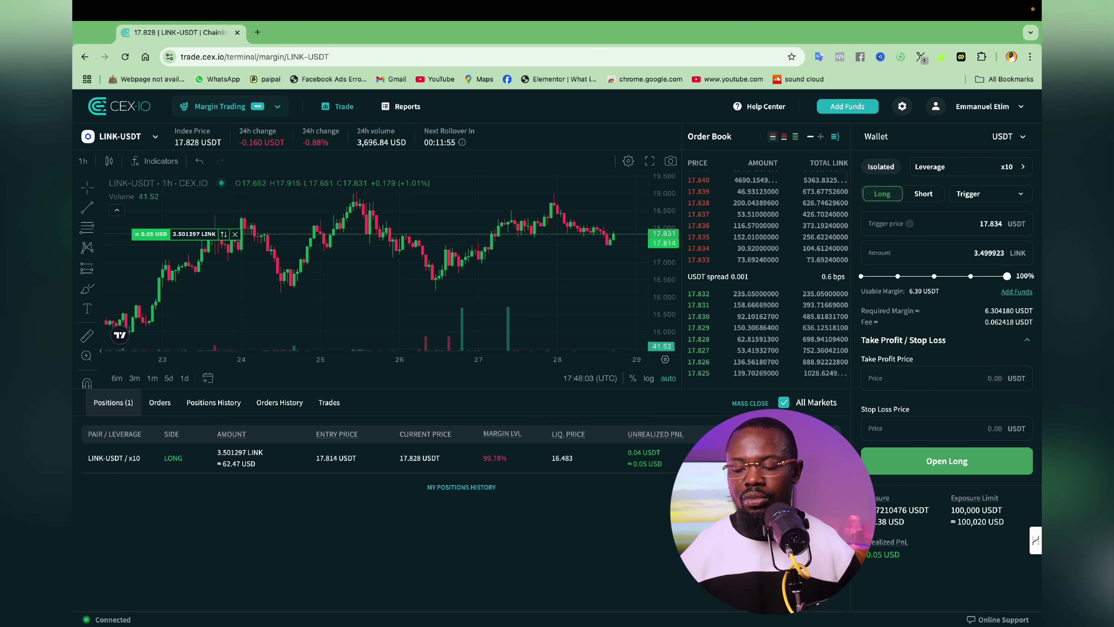
- Review the new 3.501297 LINK long's initial margin and exit the dialog unchanged
{"action": "left_click", "coordinate": [723, 458]}
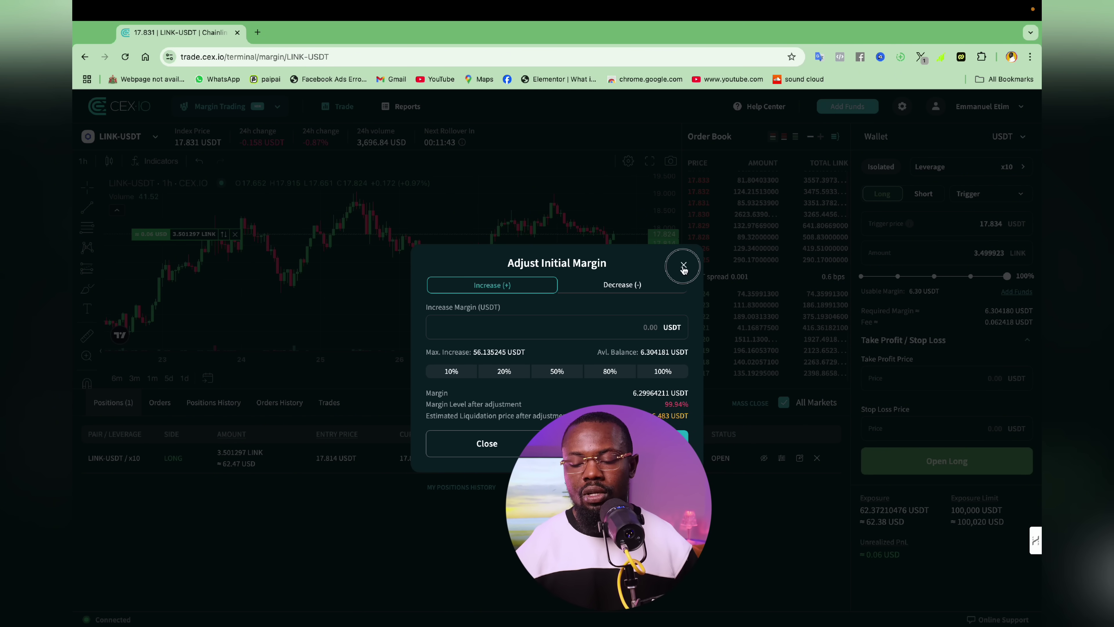
{"action": "left_click", "coordinate": [683, 265]}
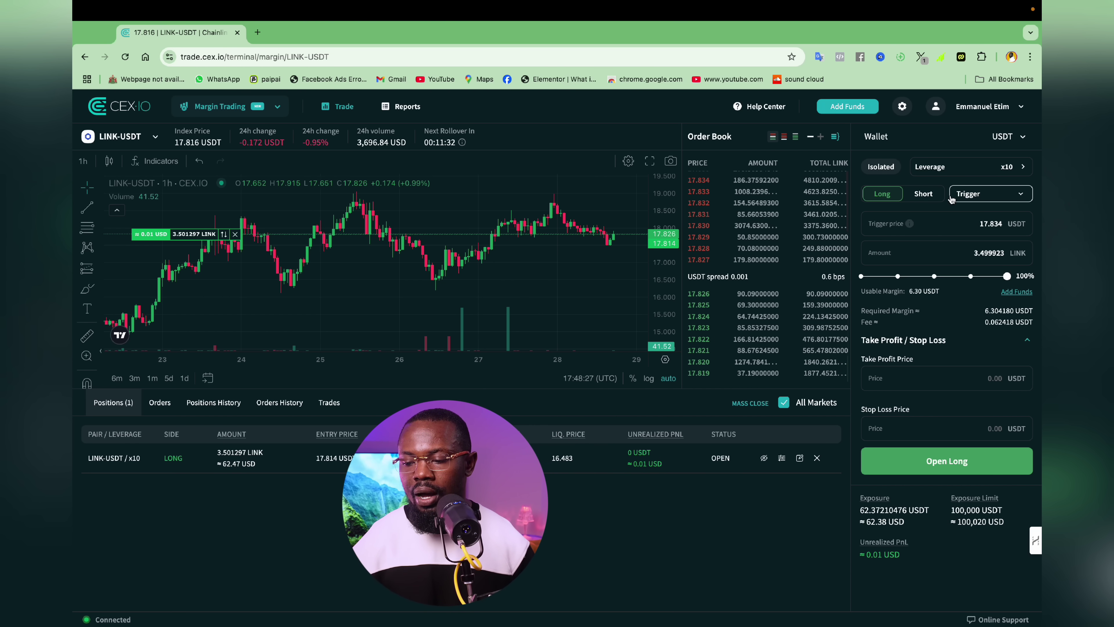
- Switch the order type to Market with a 49% size of 1.715828 LINK
{"action": "left_click", "coordinate": [968, 193]}
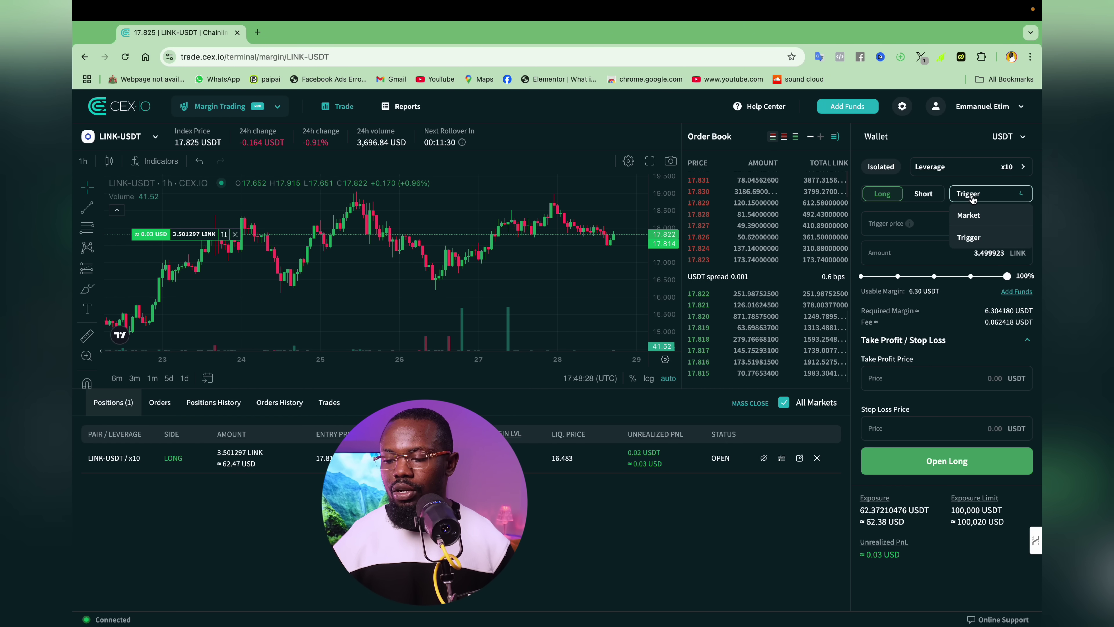
{"action": "left_click", "coordinate": [968, 214]}
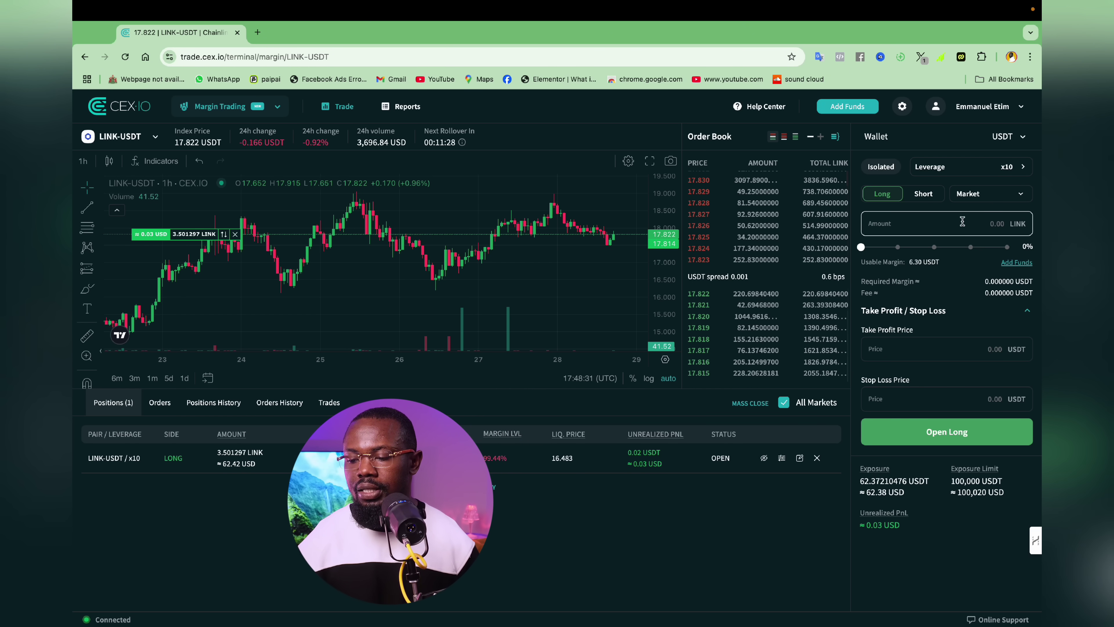
{"action": "left_click", "coordinate": [933, 247]}
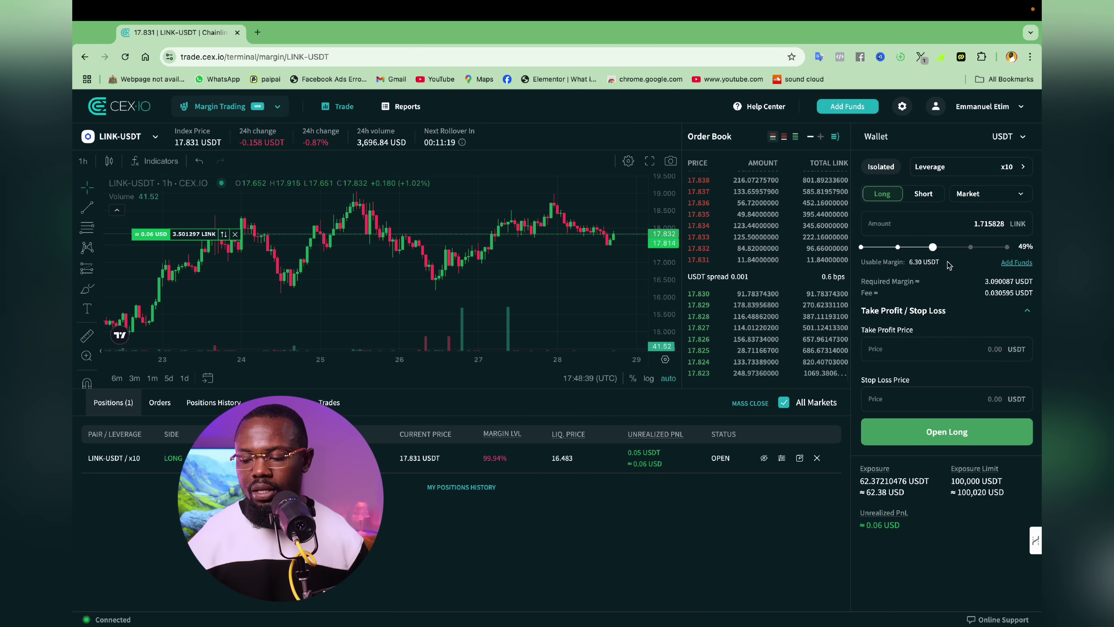
- Set take profit price to 27 and stop loss price to 16 USDT
{"action": "left_click", "coordinate": [895, 351]}
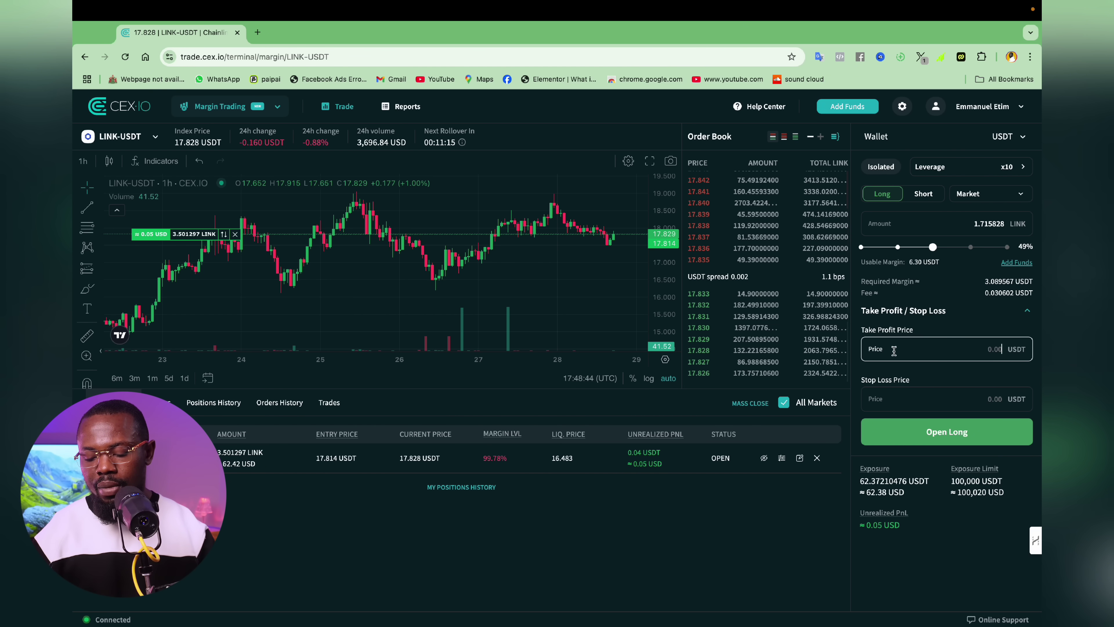
{"action": "type", "text": "2"}
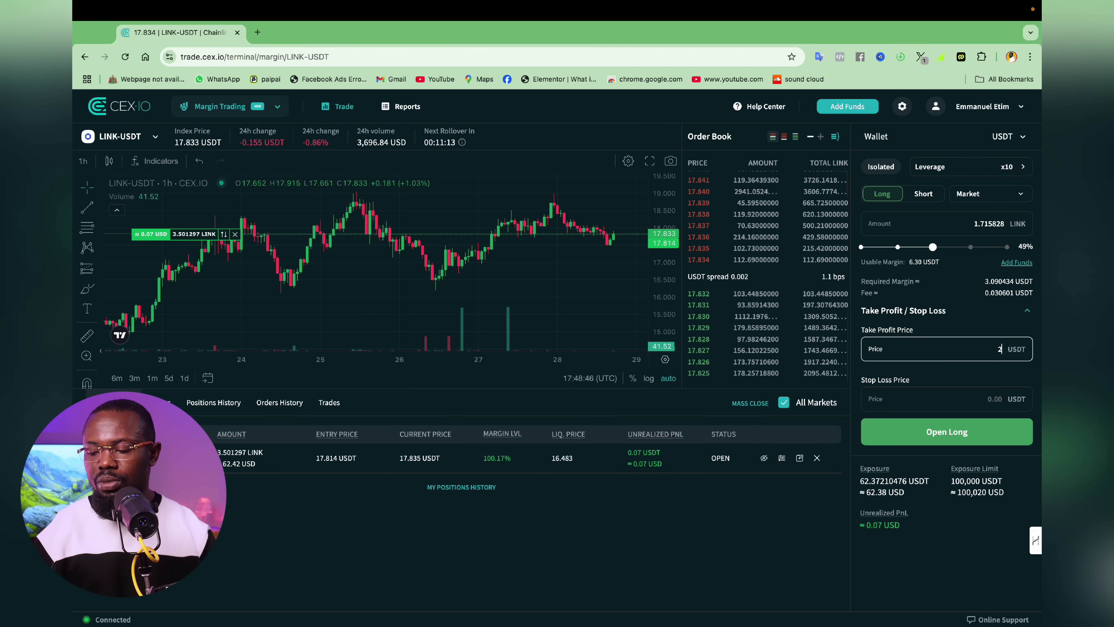
{"action": "type", "text": "7"}
{"action": "left_click", "coordinate": [893, 407]}
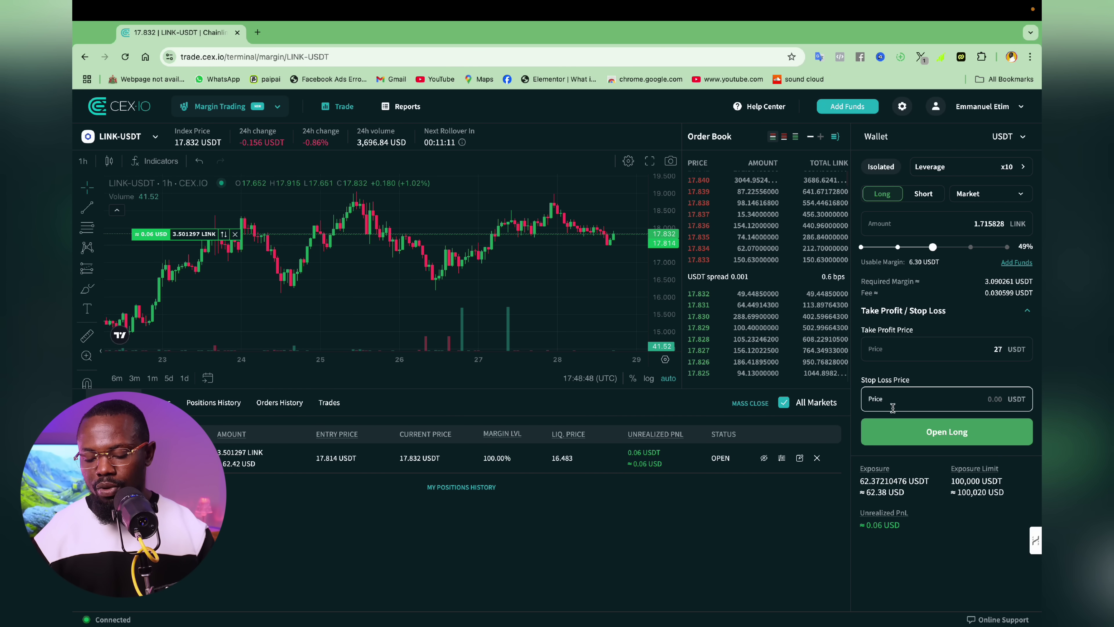
{"action": "type", "text": "1"}
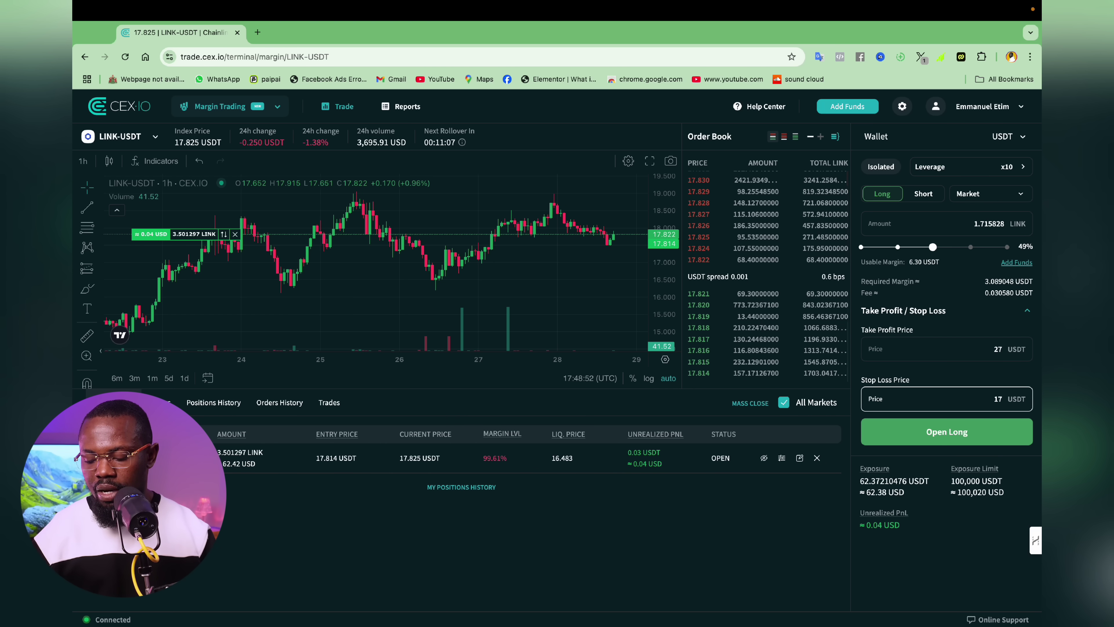
{"action": "type", "text": "16"}
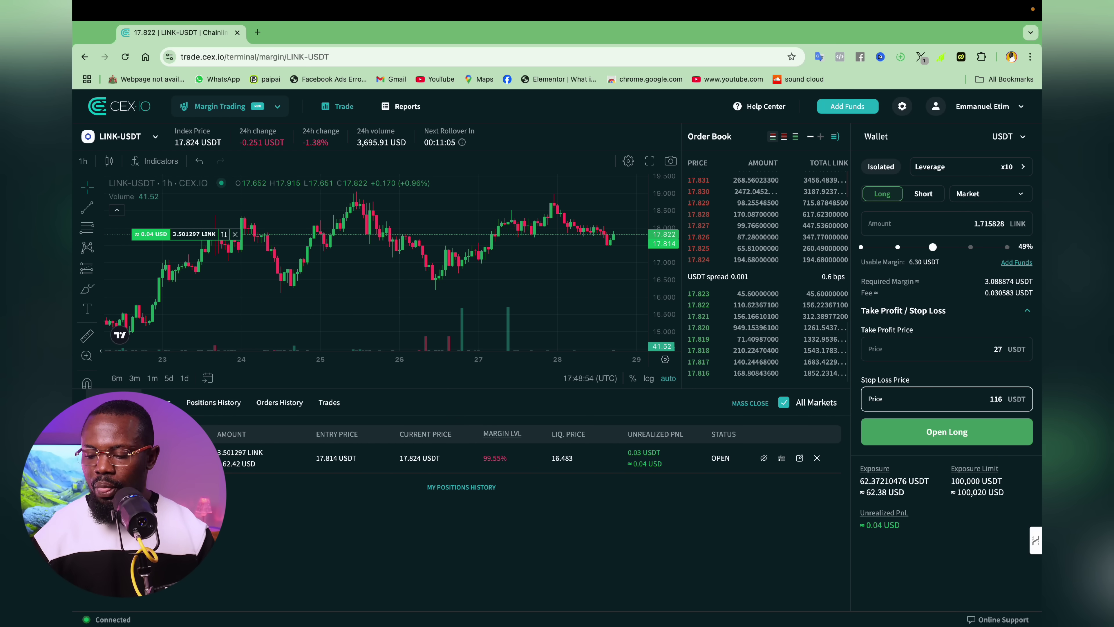
{"action": "key", "text": "BackSpace"}
{"action": "key", "text": "BackSpace"}
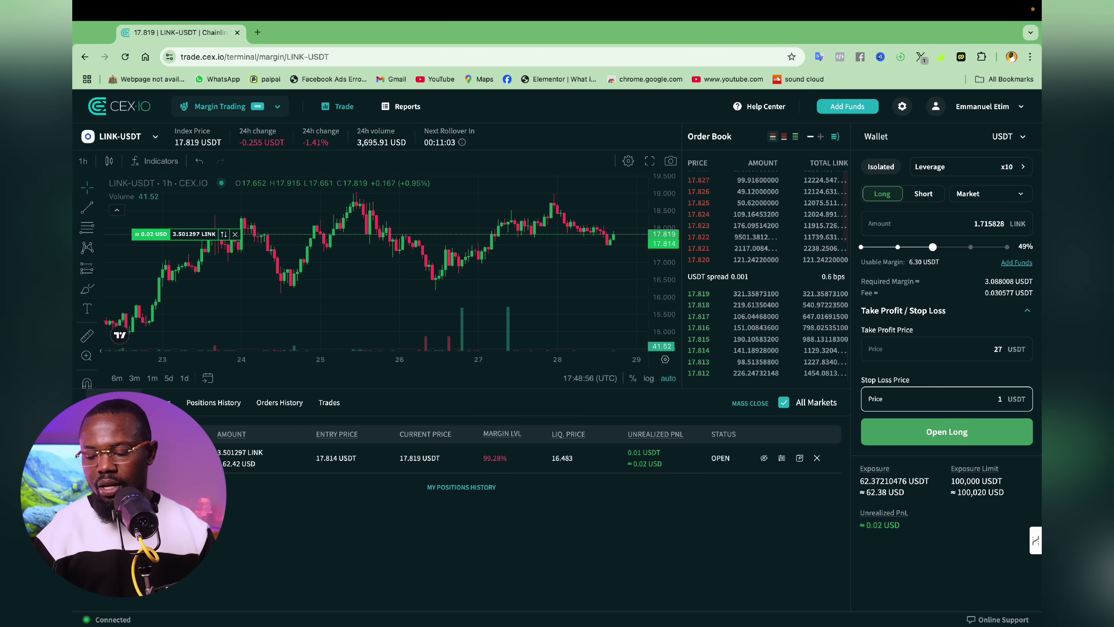
{"action": "type", "text": "6"}
{"action": "left_click", "coordinate": [997, 351]}
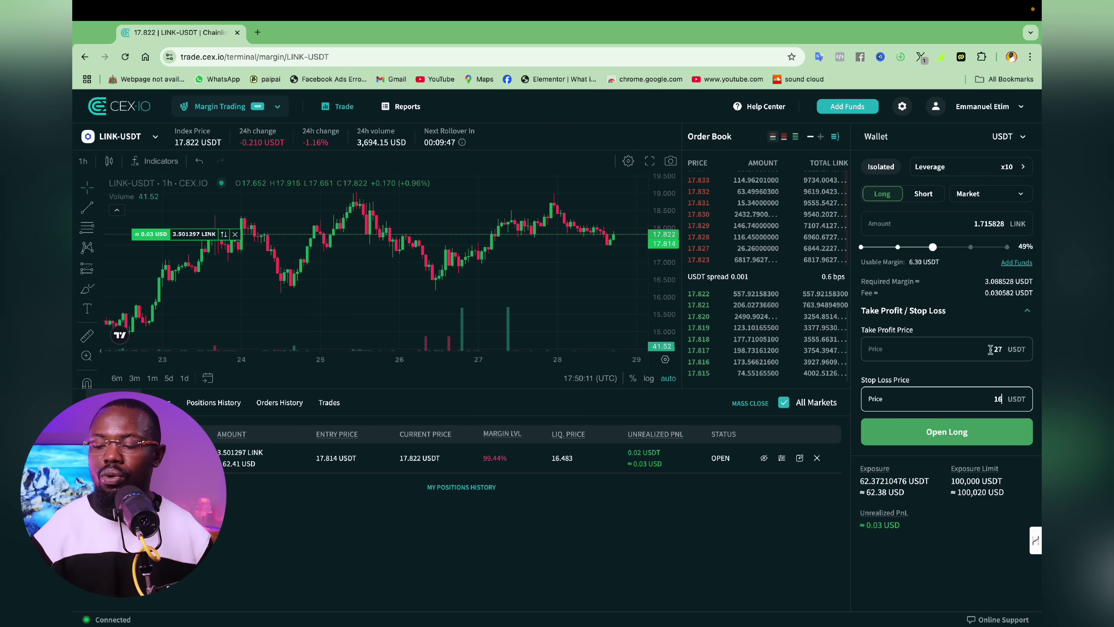
- Place the market long and view its details: stop loss 16, take profit 27, liquidation 16.491
{"action": "left_click", "coordinate": [944, 430]}
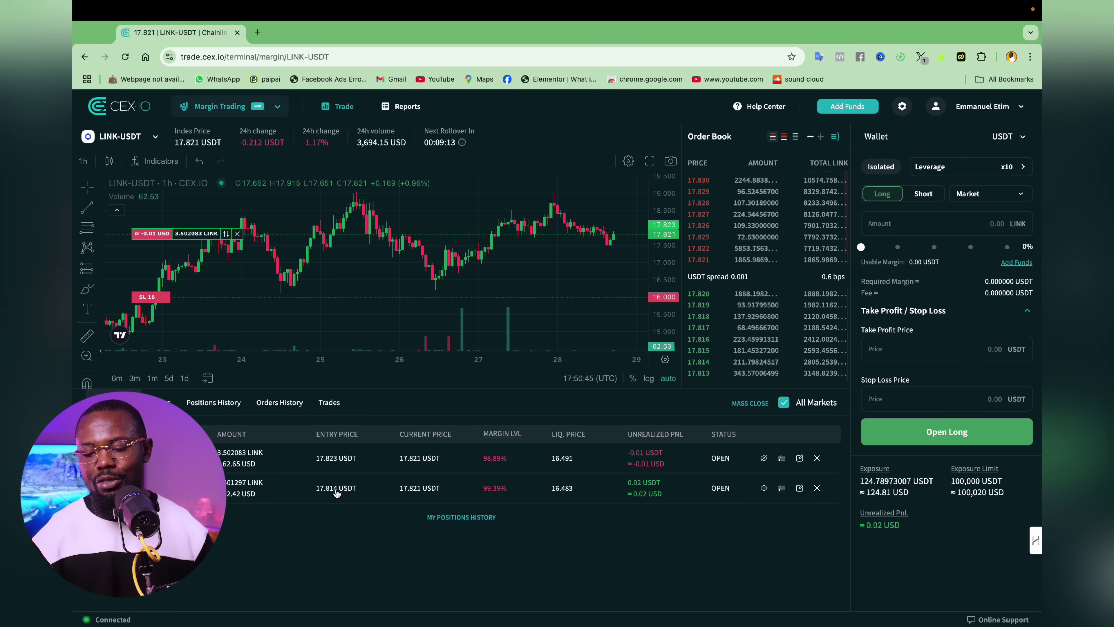
{"action": "left_click", "coordinate": [335, 461]}
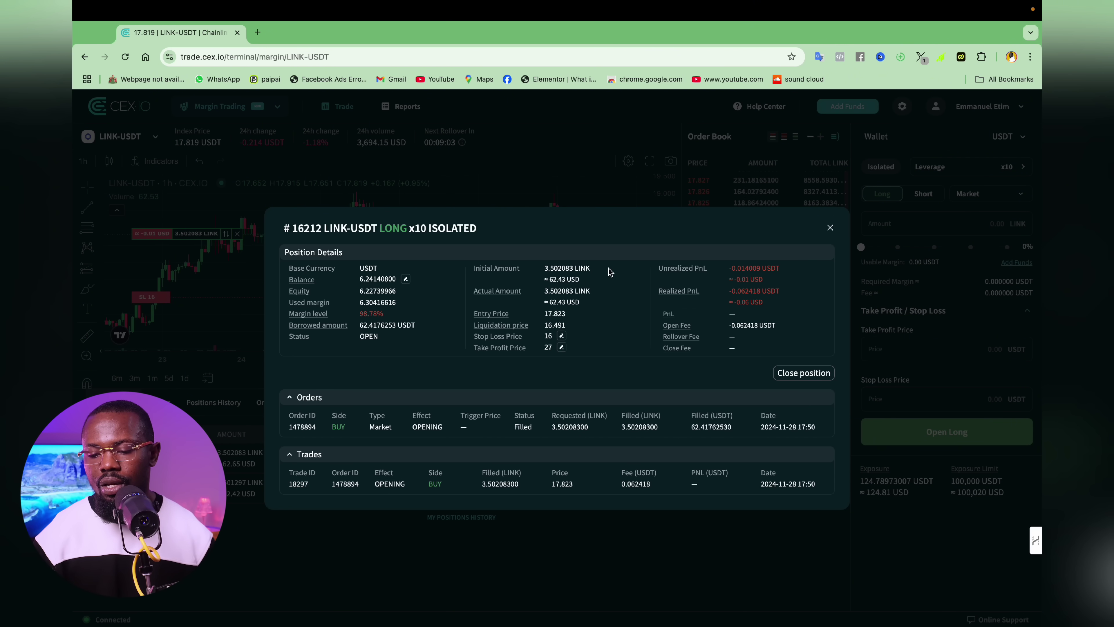
{"action": "mouse_move", "coordinate": [484, 322]}
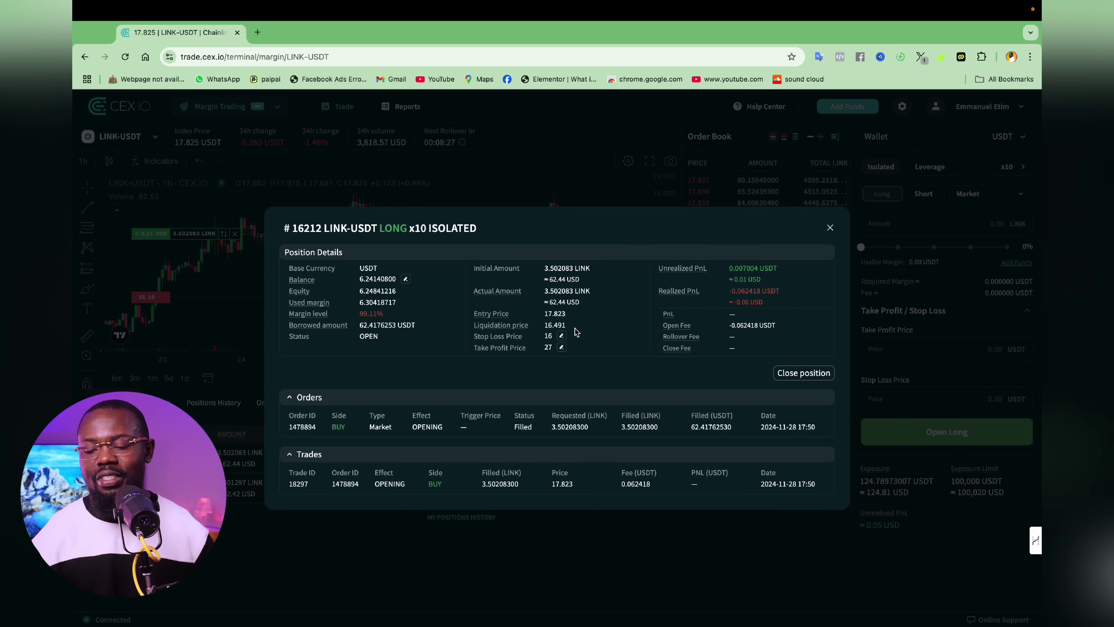
- Change the position's stop loss from 16 to 17 USDT, keeping take profit at 27
{"action": "left_click", "coordinate": [562, 337]}
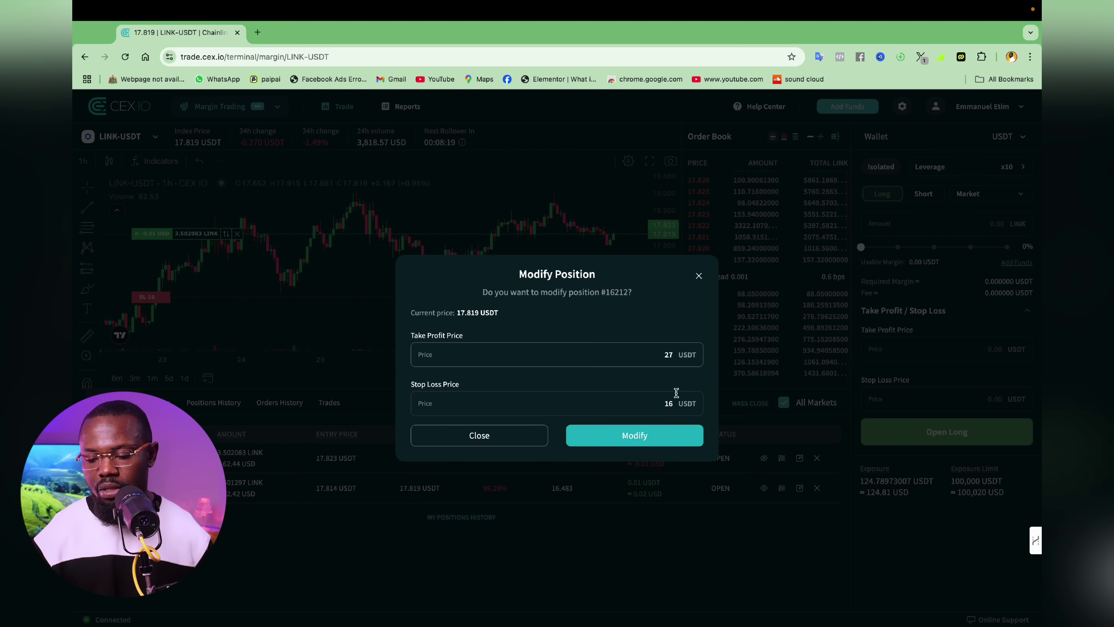
{"action": "left_click", "coordinate": [672, 400]}
{"action": "key", "text": "BackSpace"}
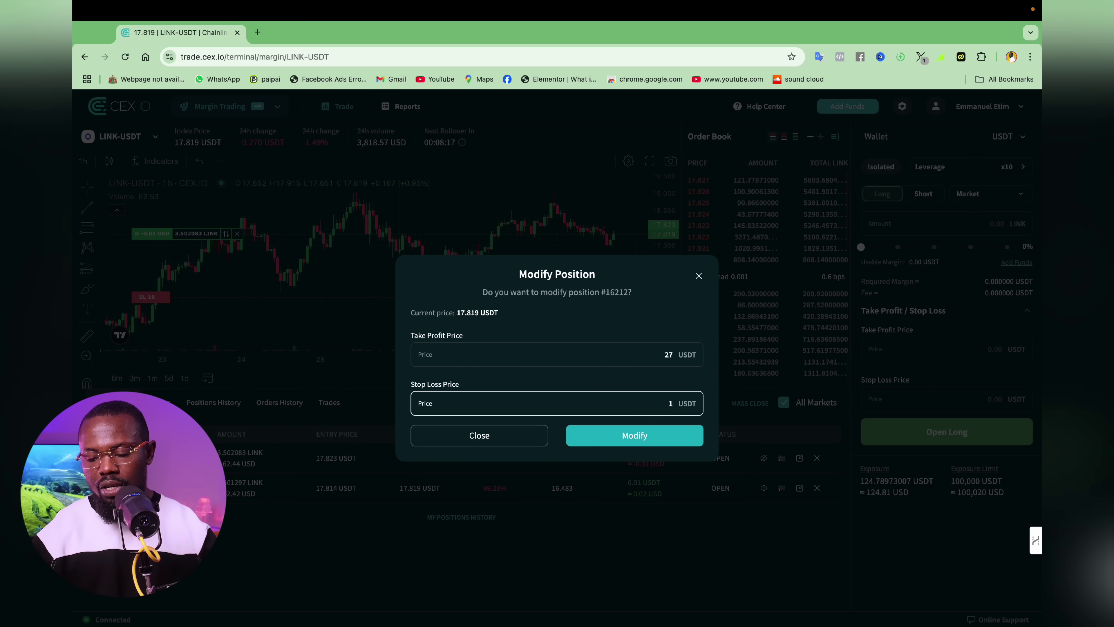
{"action": "type", "text": "7"}
{"action": "left_click", "coordinate": [639, 435]}
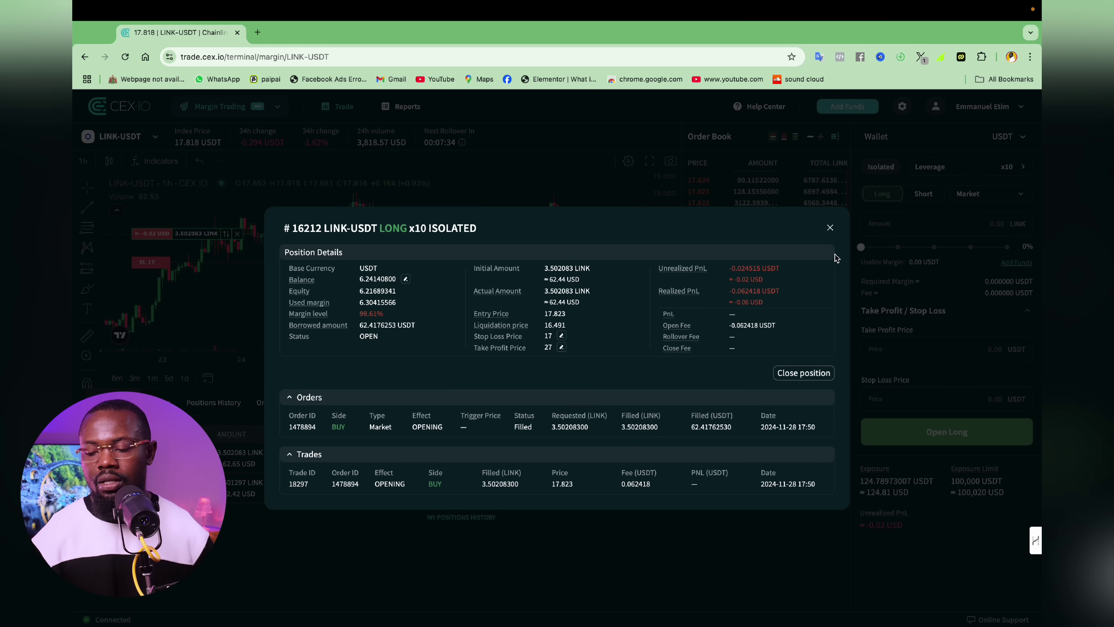
{"action": "left_click", "coordinate": [831, 229]}
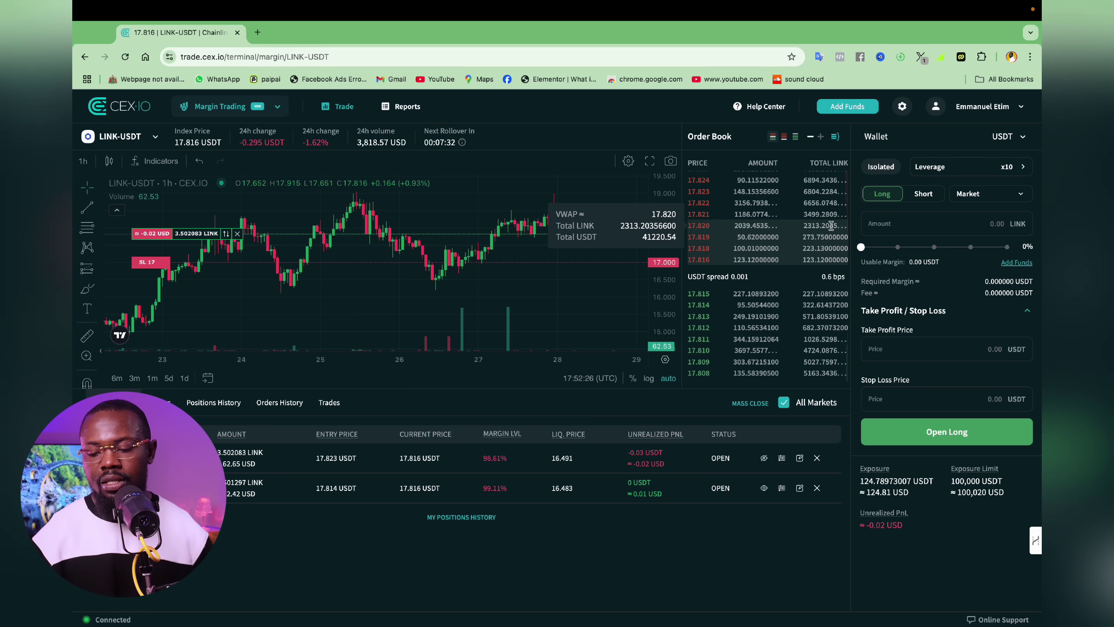